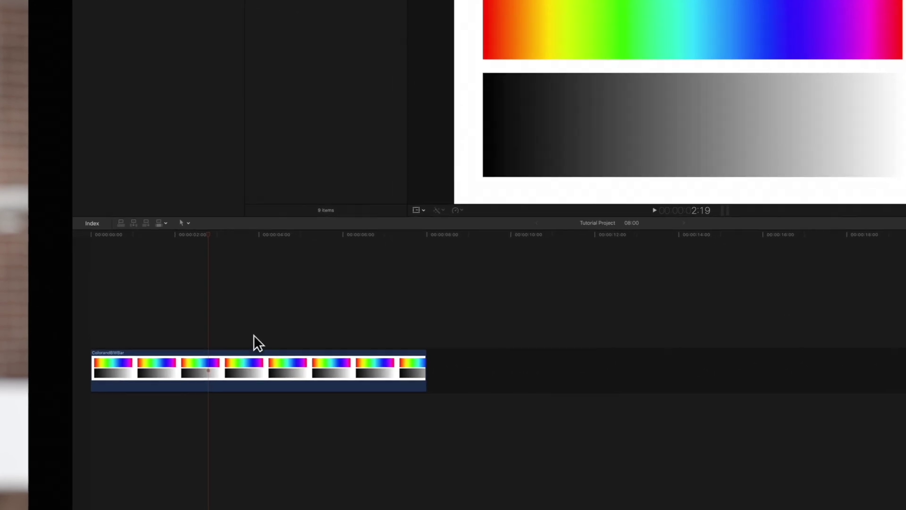
- Select the ColorandBWBar clip and park the playhead near 00:00:02:18
{"action": "left_click", "coordinate": [172, 401]}
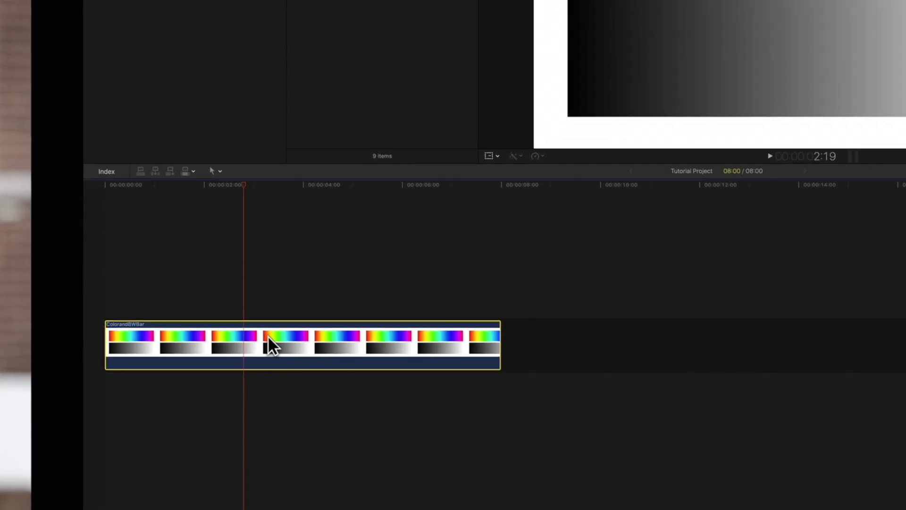
{"action": "left_click_drag", "start_coordinate": [243, 186], "coordinate": [241, 186]}
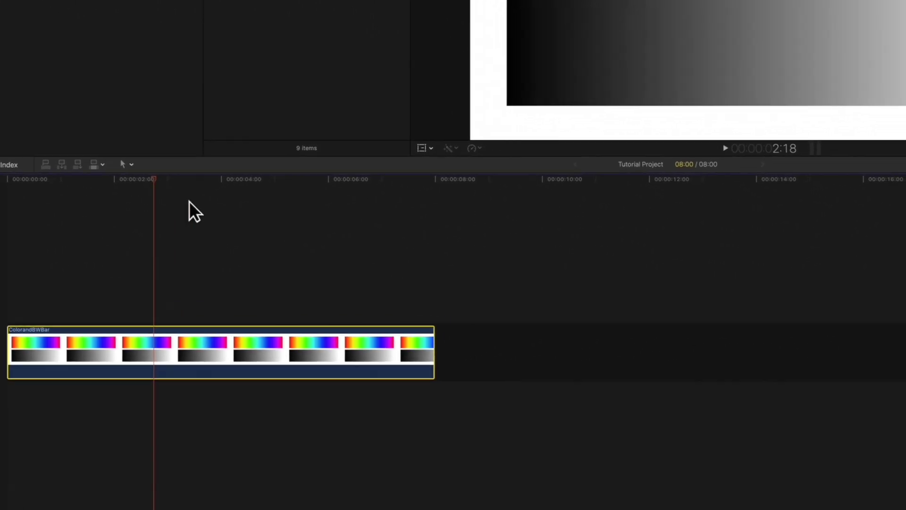
{"action": "left_click", "coordinate": [355, 136]}
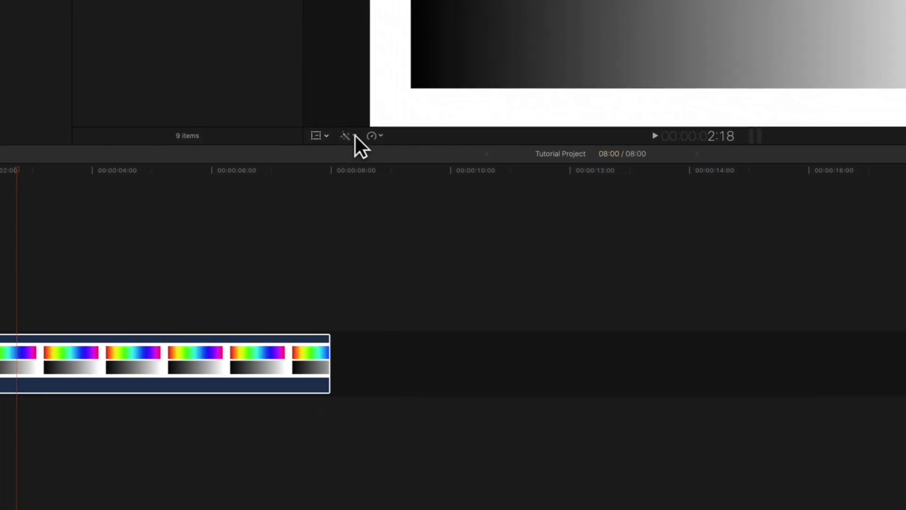
- Show the Color inspector for the ColorandBWBar clip via the Enhancements pop-up
{"action": "left_click", "coordinate": [356, 136]}
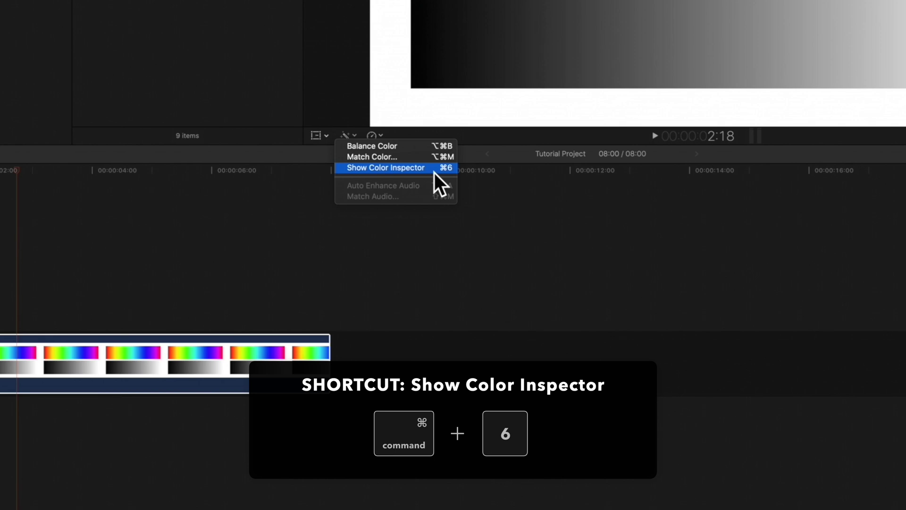
{"action": "left_click", "coordinate": [434, 172]}
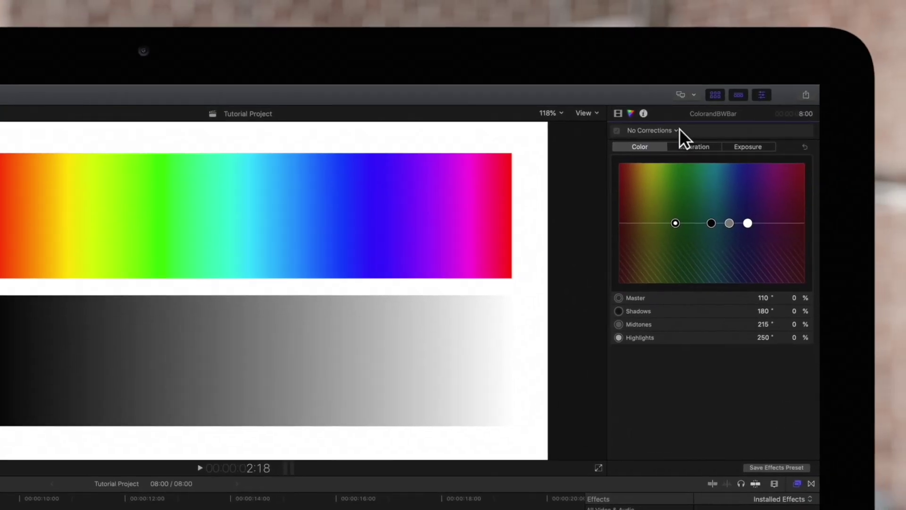
- Add a Hue/Saturation Curves correction to the ColorandBWBar clip from the corrections pop-up
{"action": "left_click", "coordinate": [678, 130]}
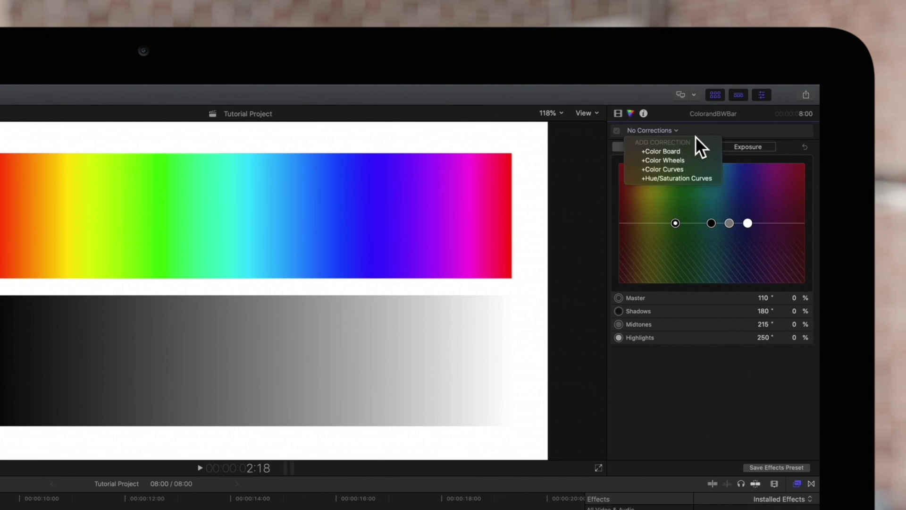
{"action": "left_click", "coordinate": [722, 181]}
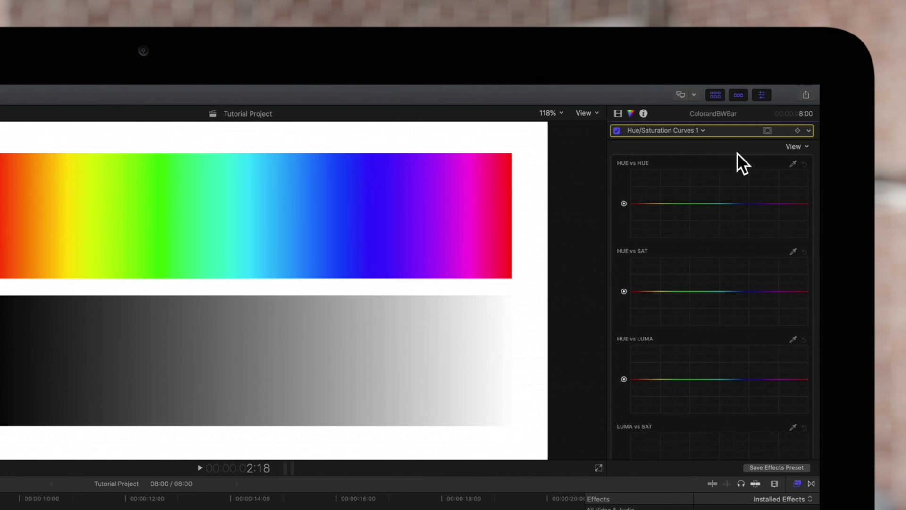
{"action": "left_click", "coordinate": [807, 147]}
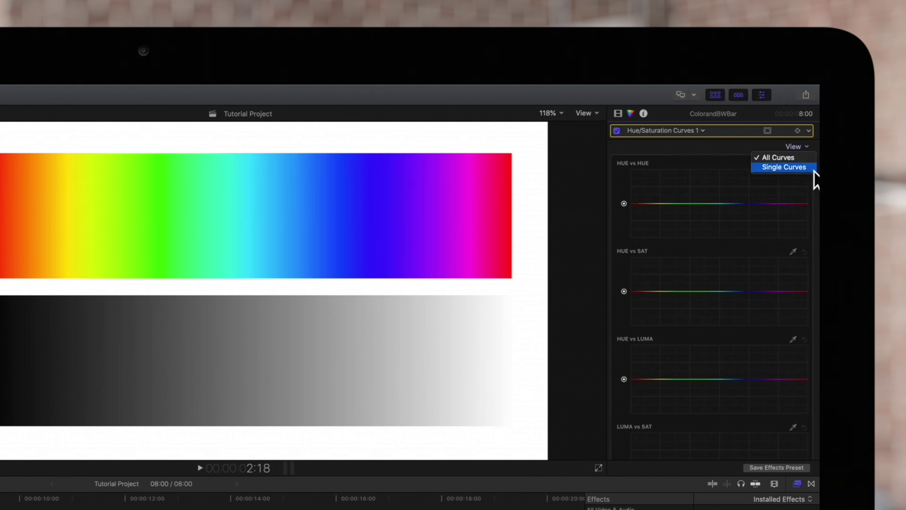
{"action": "left_click", "coordinate": [813, 169]}
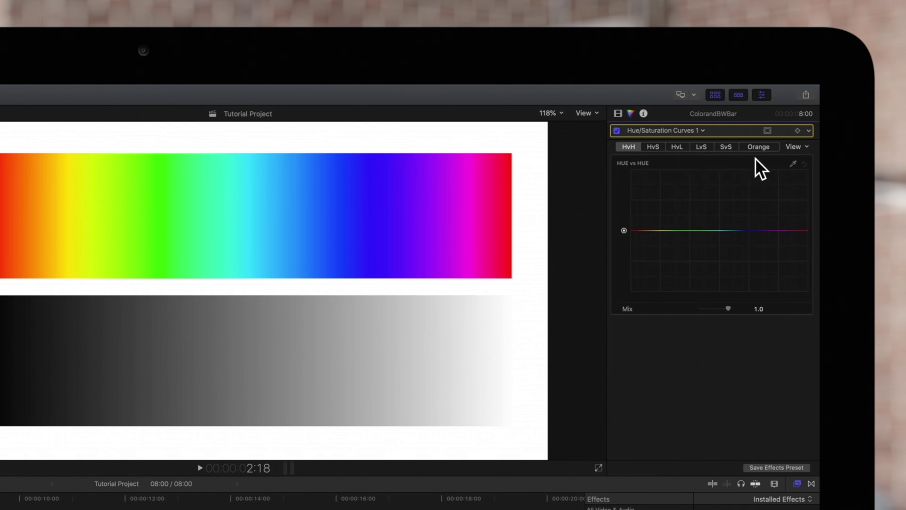
{"action": "left_click", "coordinate": [798, 147]}
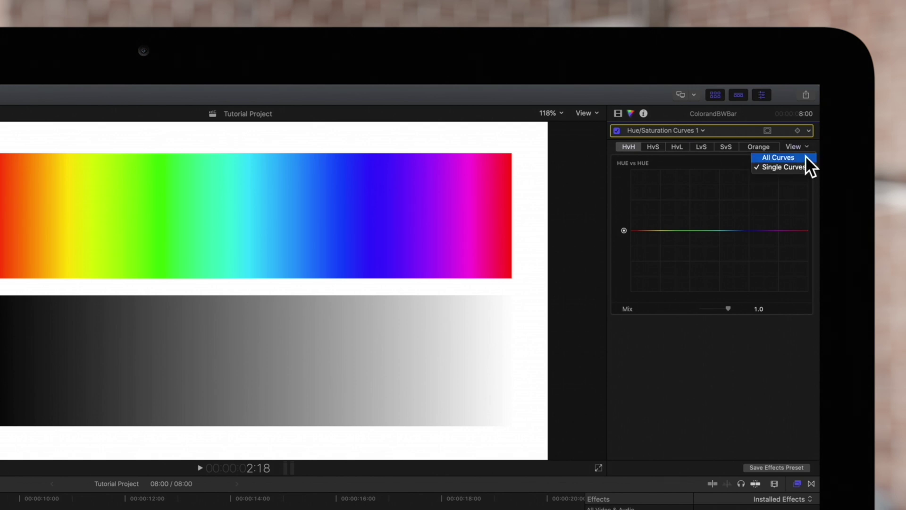
{"action": "left_click", "coordinate": [806, 160]}
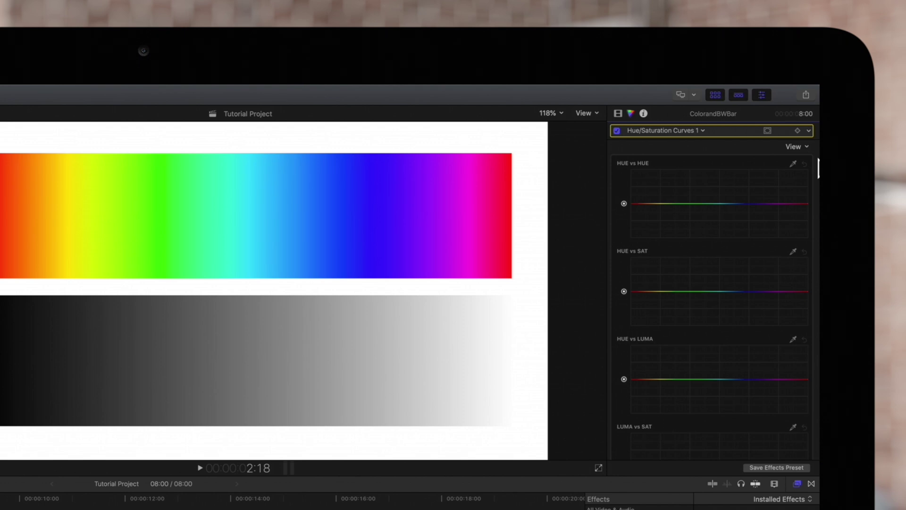
{"action": "scroll", "coordinate": [819, 168], "scroll_direction": "down", "scroll_amount": 2}
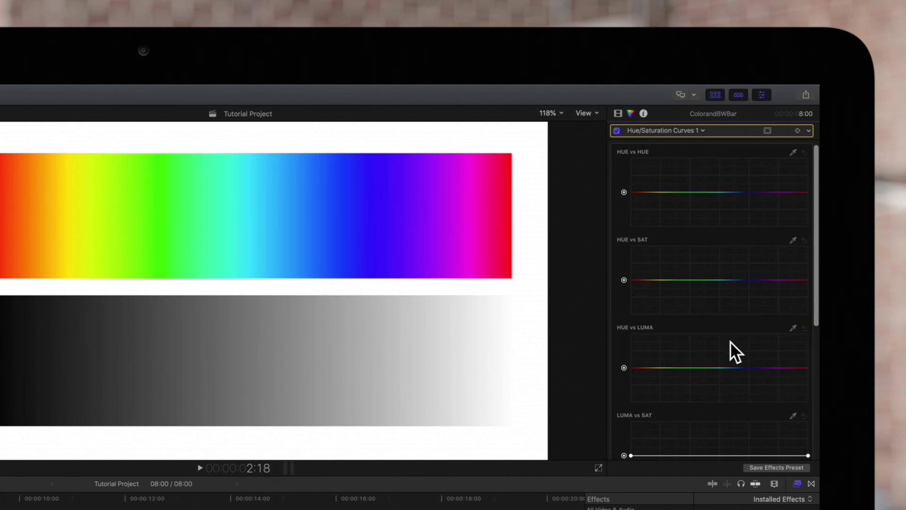
{"action": "scroll", "coordinate": [730, 342], "scroll_direction": "down", "scroll_amount": 10}
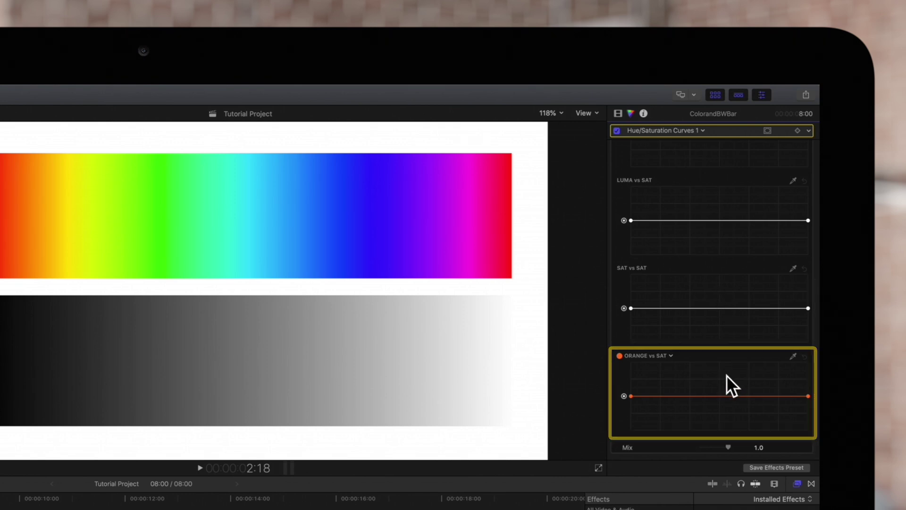
{"action": "scroll", "coordinate": [726, 374], "scroll_direction": "up", "scroll_amount": 10}
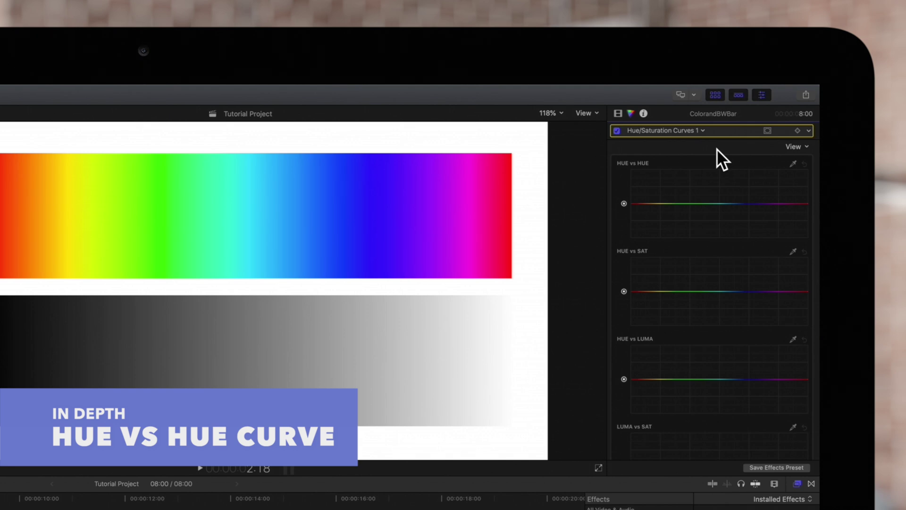
- Sample magenta with the HUE vs HUE eyedropper and raise its control point
{"action": "left_click", "coordinate": [795, 167]}
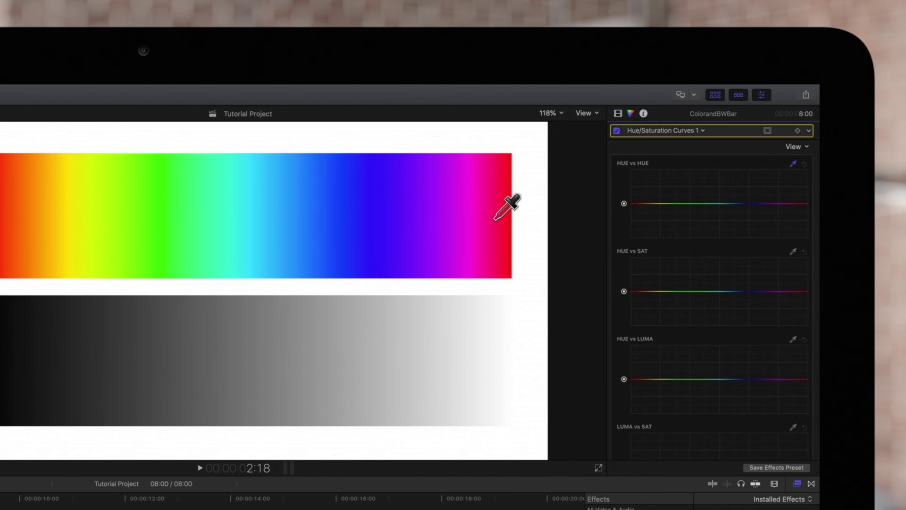
{"action": "left_click", "coordinate": [457, 229]}
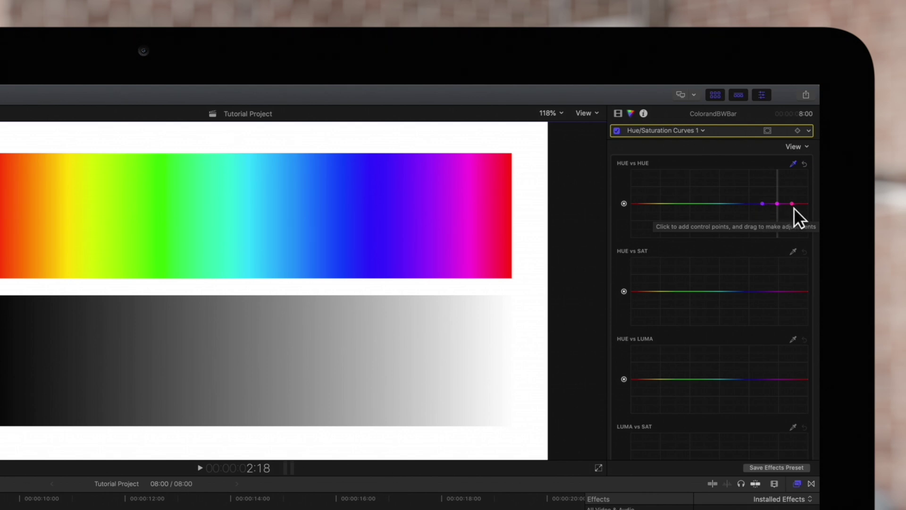
{"action": "mouse_move", "coordinate": [778, 203]}
{"action": "left_mouse_down"}
{"action": "mouse_move", "coordinate": [777, 183]}
{"action": "mouse_move", "coordinate": [776, 224]}
{"action": "mouse_move", "coordinate": [778, 216]}
{"action": "left_mouse_up"}
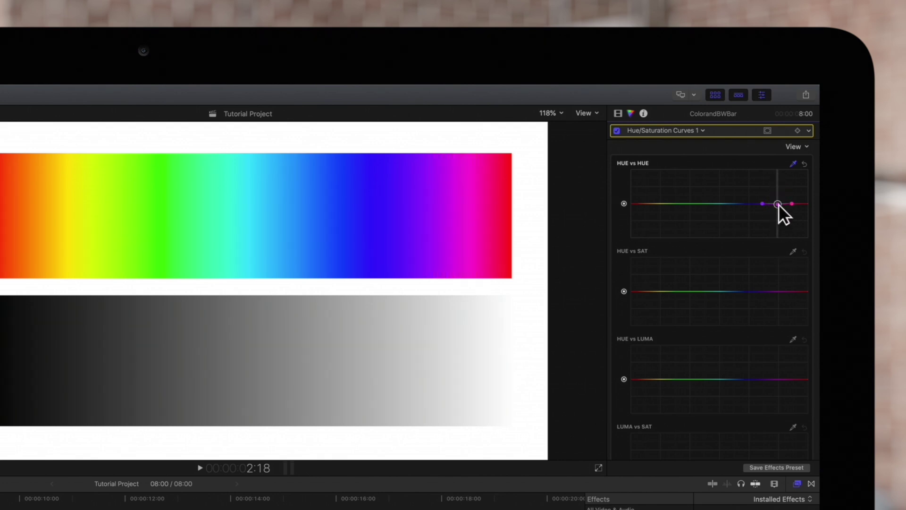
- Add green-cyan and red points on HUE vs HUE, then return them to neutral
{"action": "left_click_drag", "start_coordinate": [760, 203], "coordinate": [745, 196]}
{"action": "left_click_drag", "start_coordinate": [633, 203], "coordinate": [633, 232]}
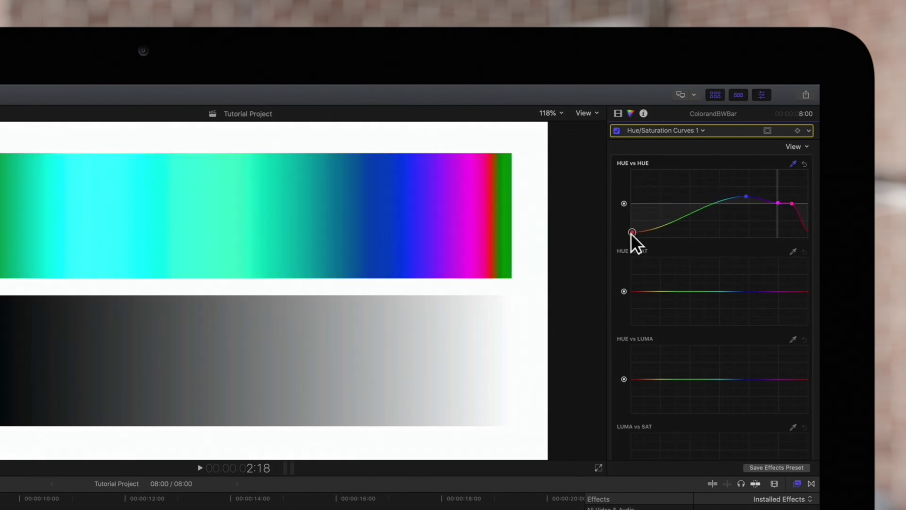
{"action": "left_click_drag", "start_coordinate": [632, 234], "coordinate": [633, 204]}
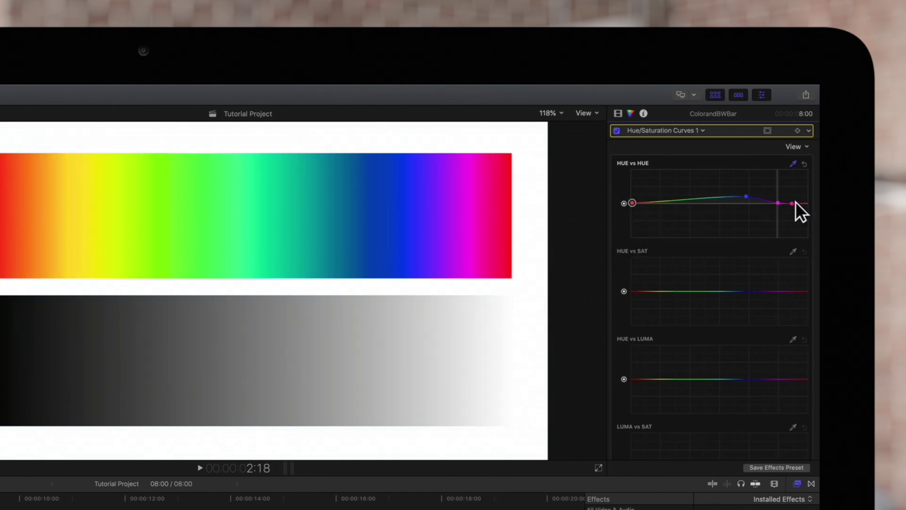
{"action": "left_click_drag", "start_coordinate": [746, 196], "coordinate": [748, 206]}
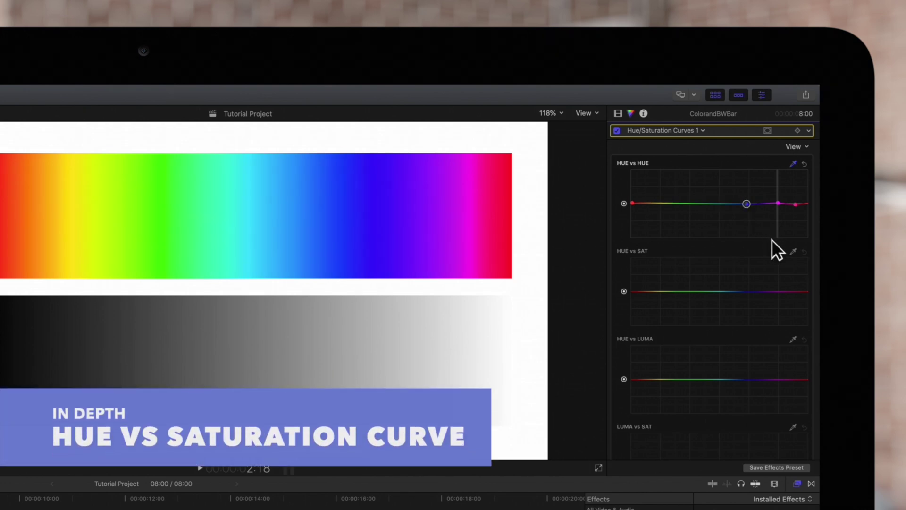
{"action": "left_click", "coordinate": [793, 252]}
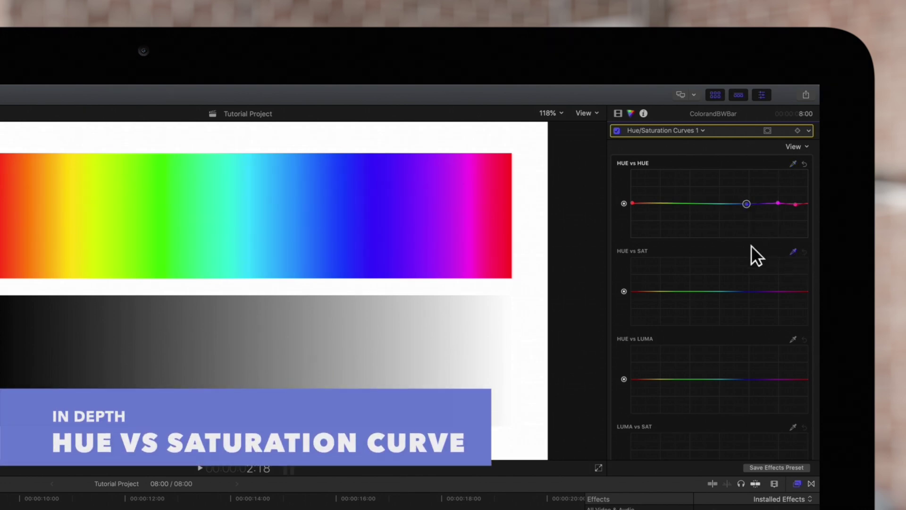
{"action": "left_click", "coordinate": [466, 226]}
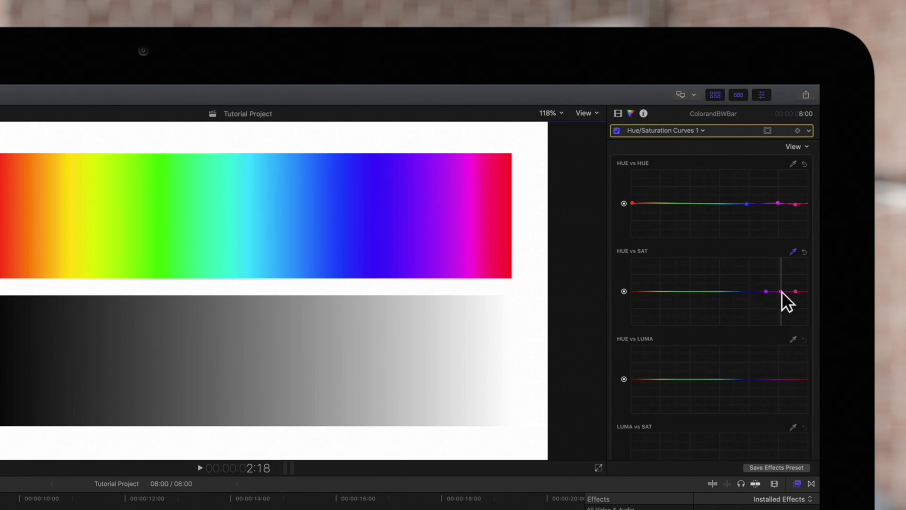
{"action": "left_click_drag", "start_coordinate": [781, 292], "coordinate": [780, 282]}
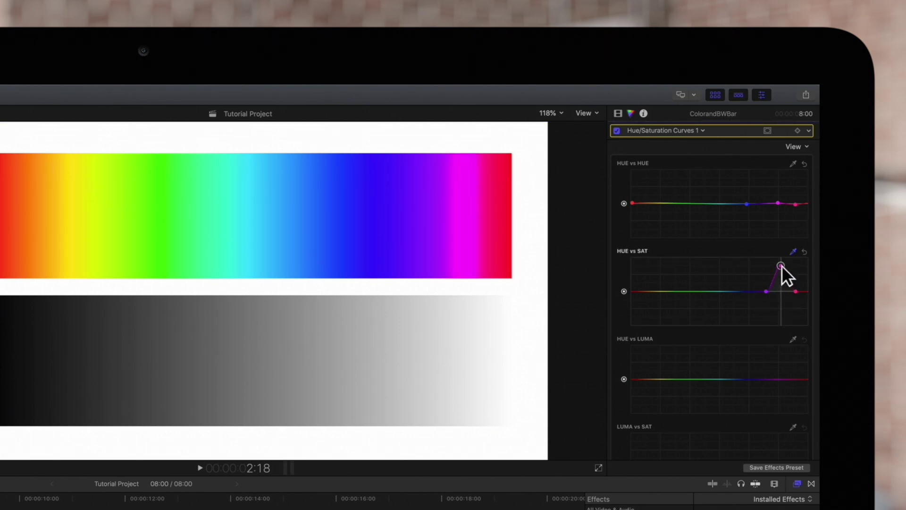
{"action": "left_click_drag", "start_coordinate": [782, 266], "coordinate": [780, 306]}
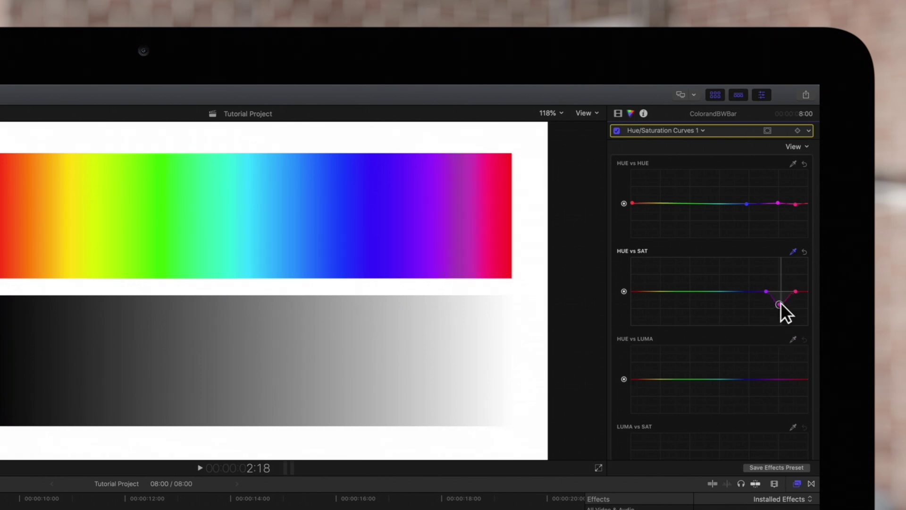
{"action": "left_click_drag", "start_coordinate": [767, 291], "coordinate": [732, 323]}
{"action": "left_click_drag", "start_coordinate": [629, 291], "coordinate": [632, 335]}
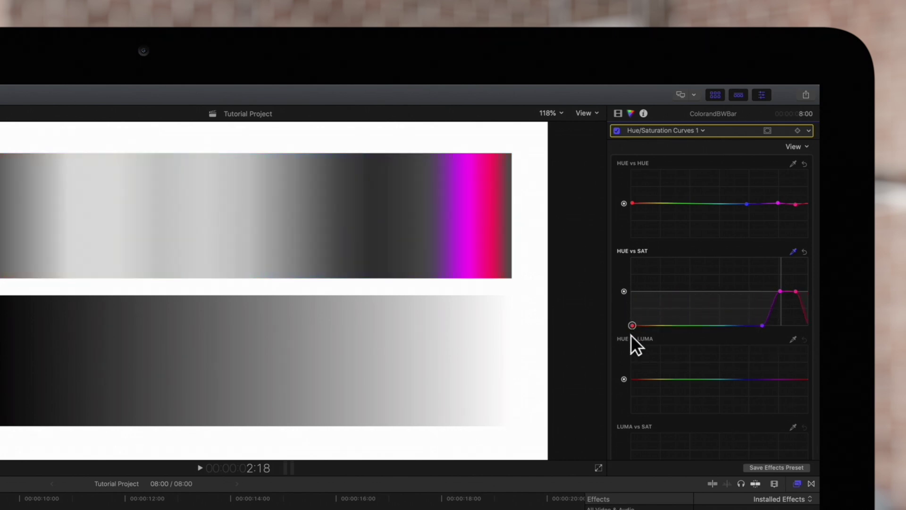
{"action": "left_click_drag", "start_coordinate": [794, 293], "coordinate": [795, 313]}
{"action": "mouse_move", "coordinate": [781, 291]}
{"action": "left_mouse_down"}
{"action": "mouse_move", "coordinate": [780, 273]}
{"action": "mouse_move", "coordinate": [780, 291]}
{"action": "left_mouse_up"}
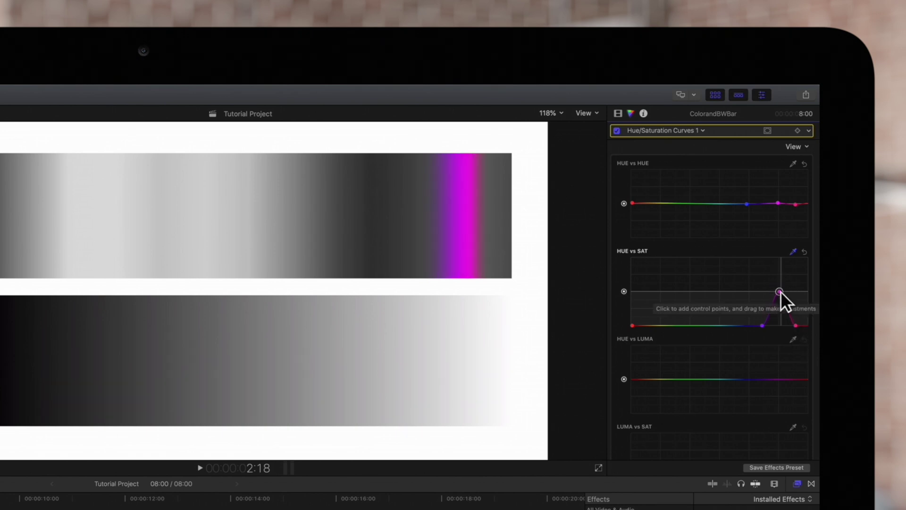
{"action": "left_click", "coordinate": [804, 251]}
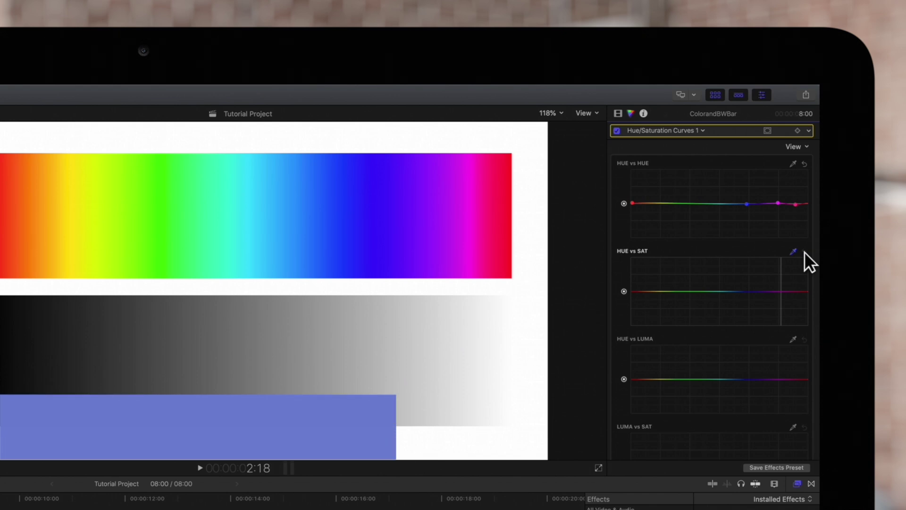
{"action": "scroll", "coordinate": [775, 334], "scroll_direction": "down", "scroll_amount": 2}
- Sample magenta and cyan-blue for HUE vs LUMA and adjust their brightness
{"action": "scroll", "coordinate": [775, 333], "scroll_direction": "down", "scroll_amount": 2}
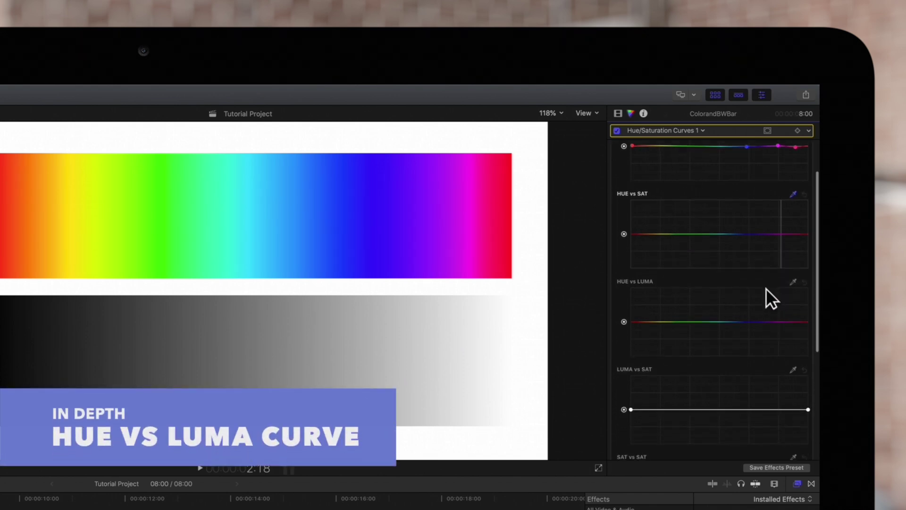
{"action": "left_click", "coordinate": [793, 279]}
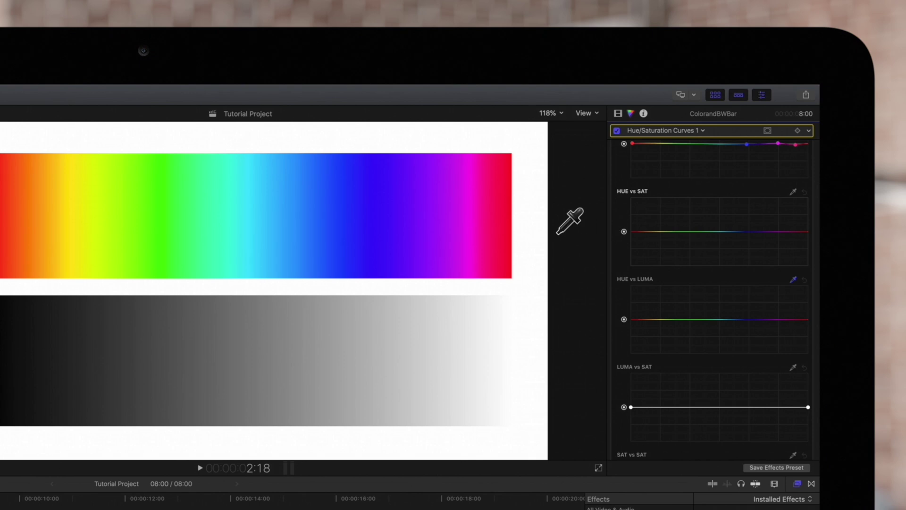
{"action": "left_click", "coordinate": [470, 233]}
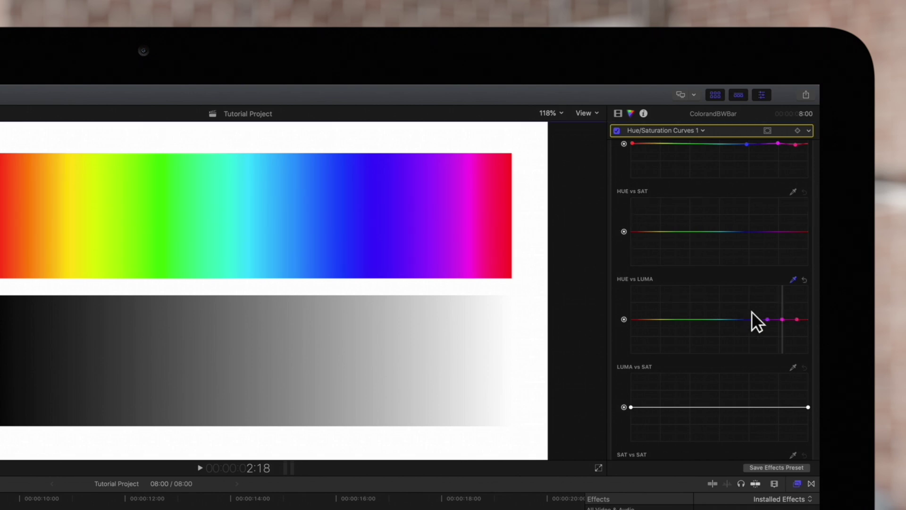
{"action": "mouse_move", "coordinate": [780, 319]}
{"action": "left_mouse_down"}
{"action": "mouse_move", "coordinate": [781, 294]}
{"action": "mouse_move", "coordinate": [780, 319]}
{"action": "left_mouse_up"}
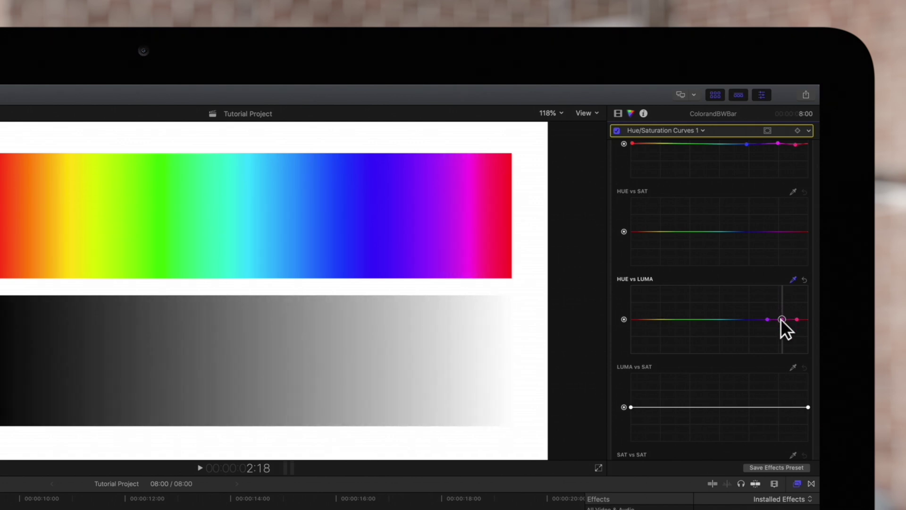
{"action": "left_click", "coordinate": [283, 229]}
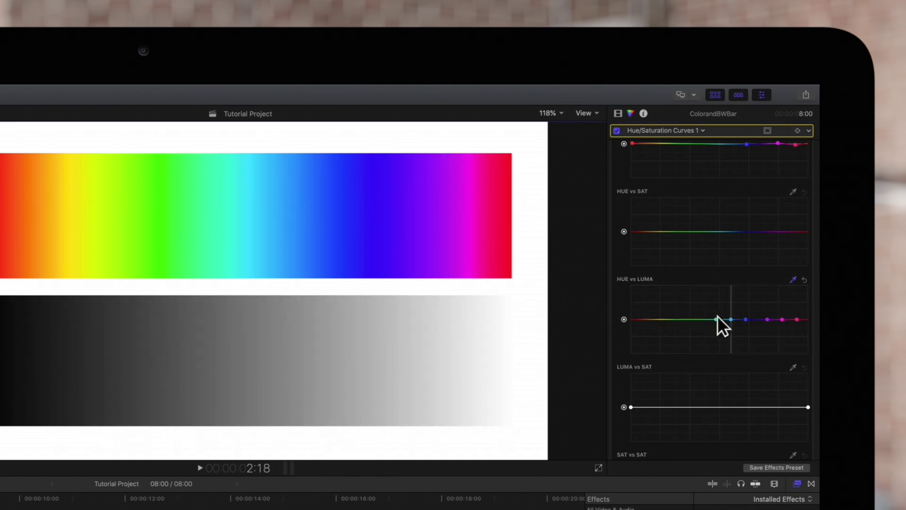
{"action": "mouse_move", "coordinate": [731, 318]}
{"action": "left_mouse_down"}
{"action": "mouse_move", "coordinate": [731, 302]}
{"action": "mouse_move", "coordinate": [730, 351]}
{"action": "mouse_move", "coordinate": [730, 319]}
{"action": "left_mouse_up"}
- Darken the greens, reds and blues on the HUE vs LUMA curve
{"action": "left_click_drag", "start_coordinate": [717, 320], "coordinate": [712, 353]}
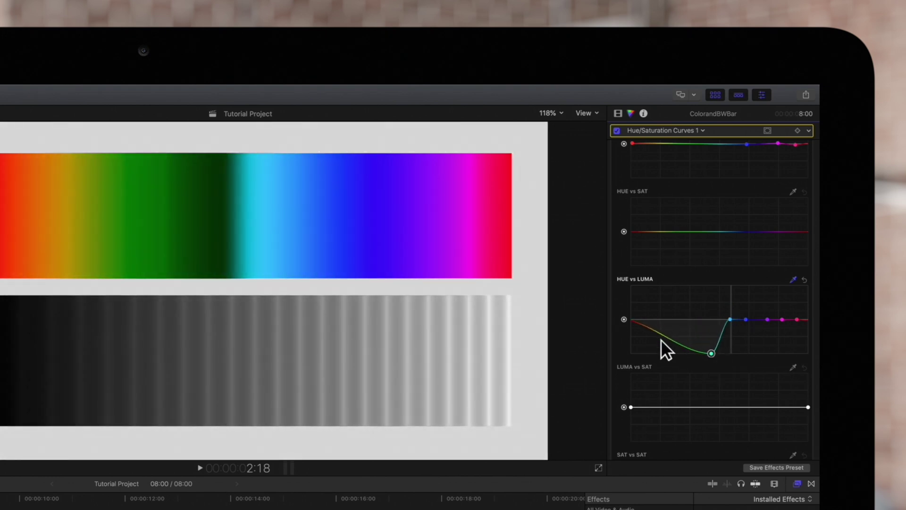
{"action": "left_click_drag", "start_coordinate": [633, 322], "coordinate": [632, 360]}
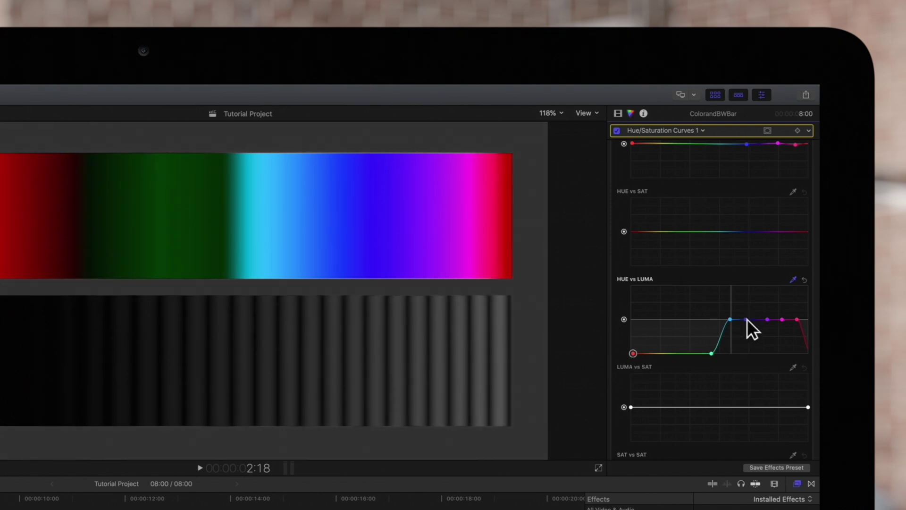
{"action": "left_click_drag", "start_coordinate": [747, 320], "coordinate": [747, 355]}
{"action": "left_click", "coordinate": [767, 319]}
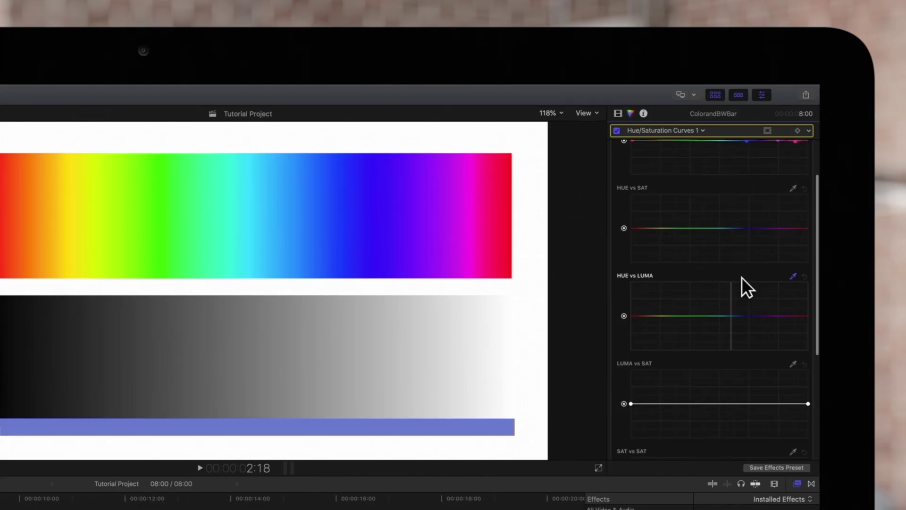
- Sample purple for LUMA vs SAT, raise that point's saturation and widen its range
{"action": "scroll", "coordinate": [741, 277], "scroll_direction": "down", "scroll_amount": 3}
{"action": "scroll", "coordinate": [752, 313], "scroll_direction": "down", "scroll_amount": 4}
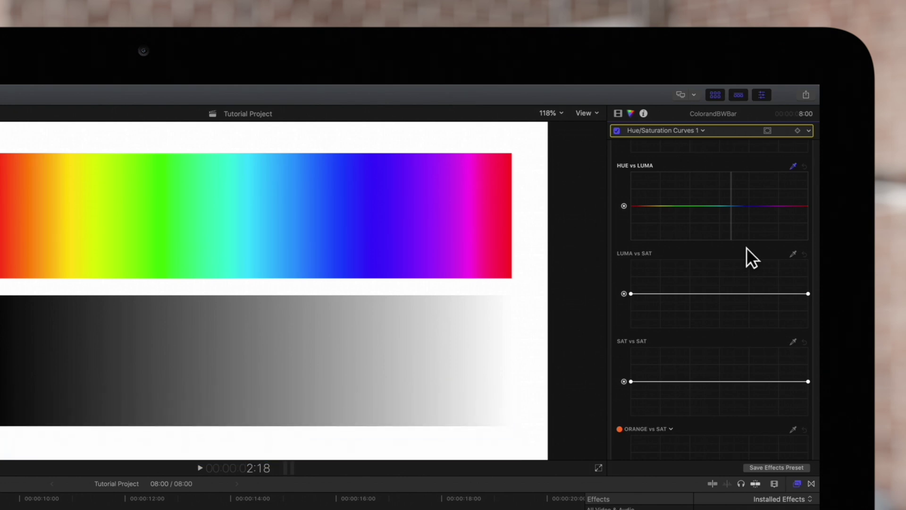
{"action": "left_click", "coordinate": [794, 254]}
{"action": "left_click", "coordinate": [399, 237]}
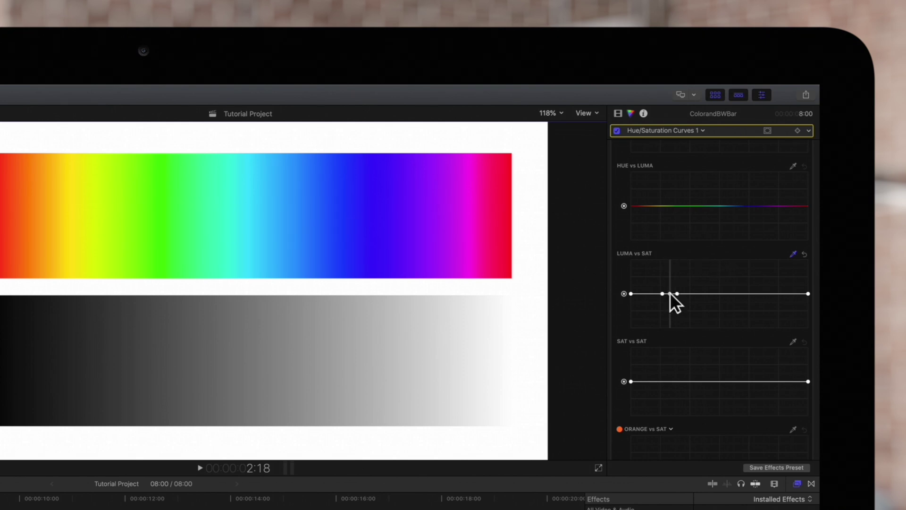
{"action": "left_click_drag", "start_coordinate": [670, 293], "coordinate": [670, 284]}
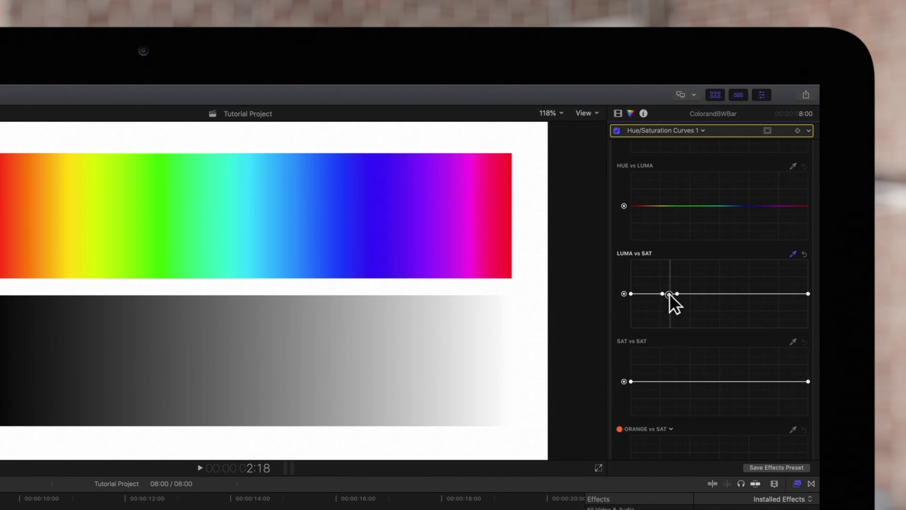
{"action": "left_click_drag", "start_coordinate": [659, 294], "coordinate": [668, 314]}
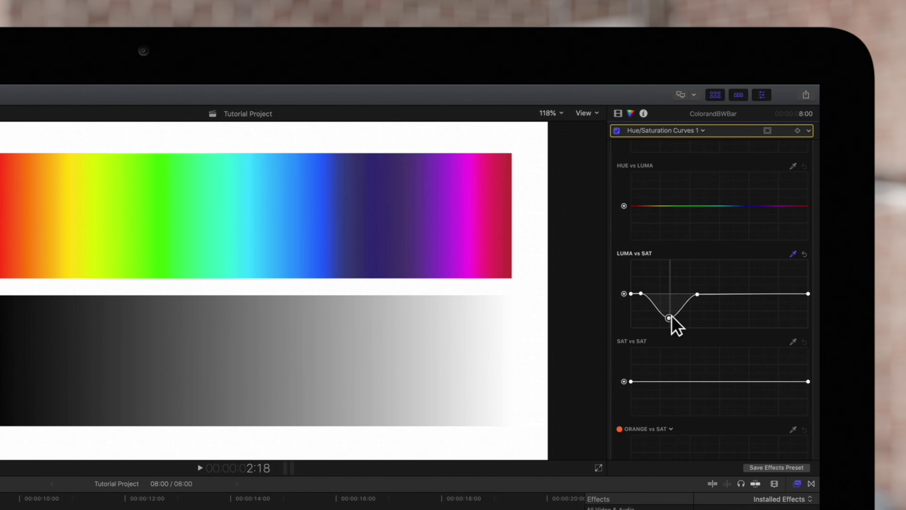
- Desaturate the darkest and brightest tones on LUMA vs SAT, then reset it flat
{"action": "left_click_drag", "start_coordinate": [632, 294], "coordinate": [630, 328]}
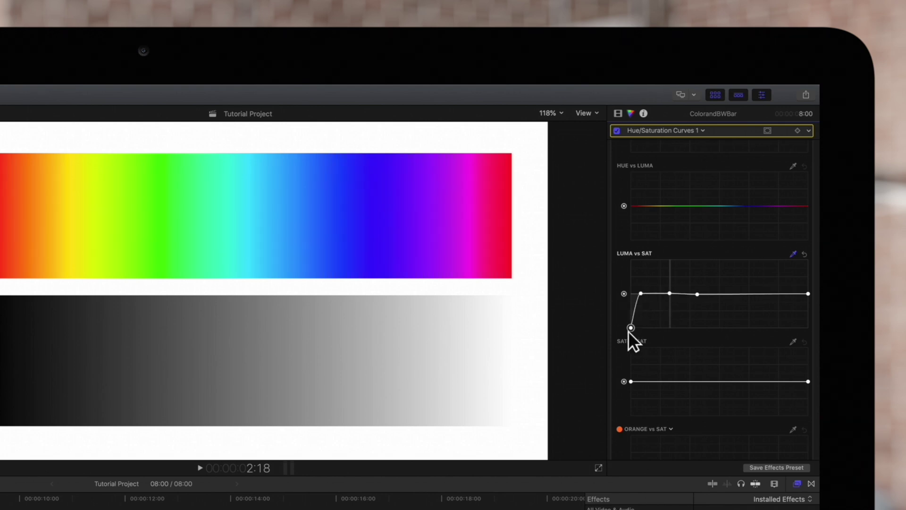
{"action": "left_click_drag", "start_coordinate": [644, 292], "coordinate": [642, 333]}
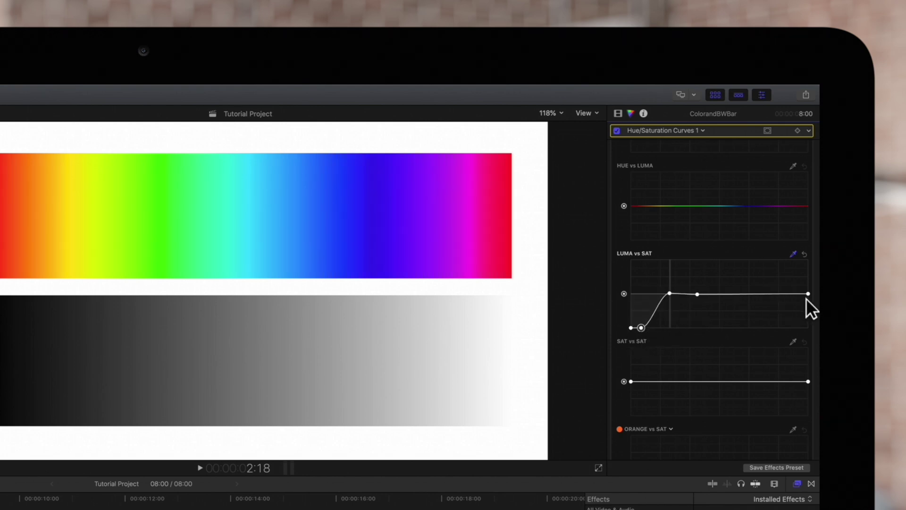
{"action": "left_click_drag", "start_coordinate": [807, 295], "coordinate": [809, 326]}
{"action": "mouse_move", "coordinate": [697, 295]}
{"action": "left_mouse_down"}
{"action": "mouse_move", "coordinate": [696, 327]}
{"action": "mouse_move", "coordinate": [695, 293]}
{"action": "left_mouse_up"}
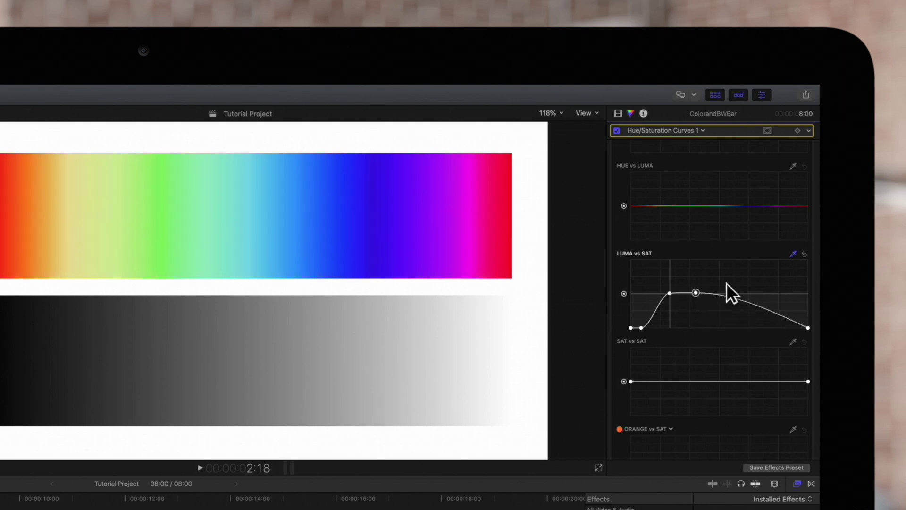
{"action": "left_click", "coordinate": [804, 255]}
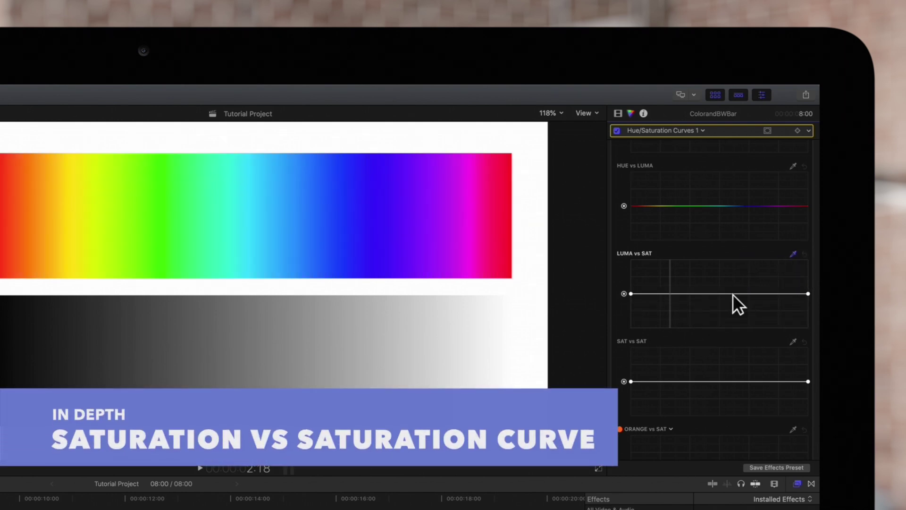
- Sample blue for SAT vs SAT and drag its right and left endpoints to reduce saturation
{"action": "scroll", "coordinate": [736, 302], "scroll_direction": "down", "scroll_amount": 5}
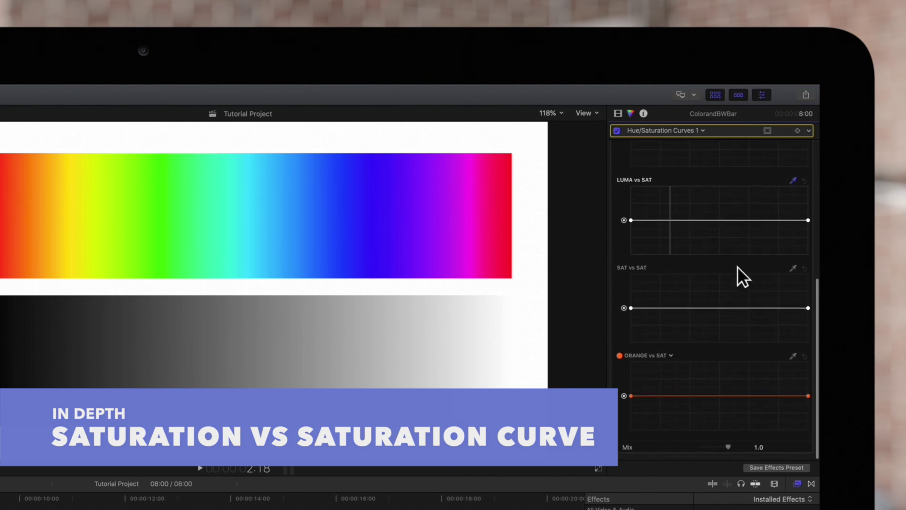
{"action": "left_click", "coordinate": [793, 268]}
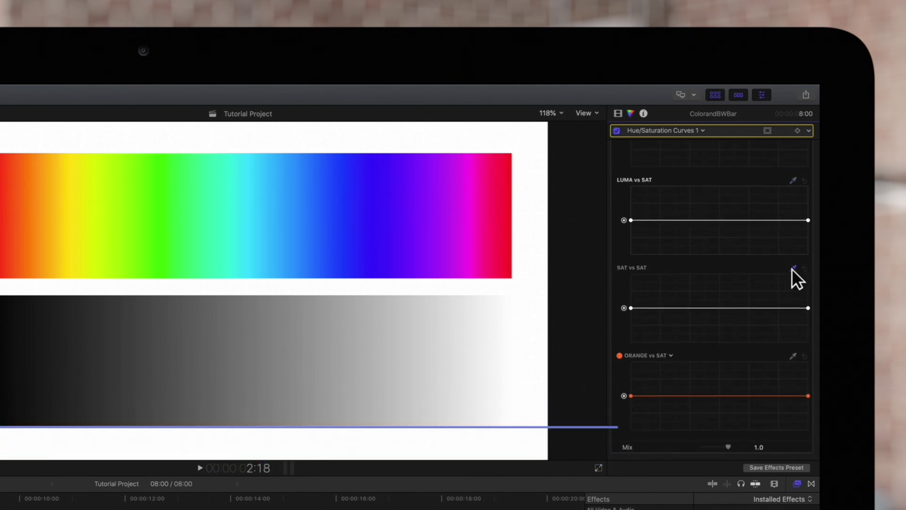
{"action": "left_click", "coordinate": [285, 259]}
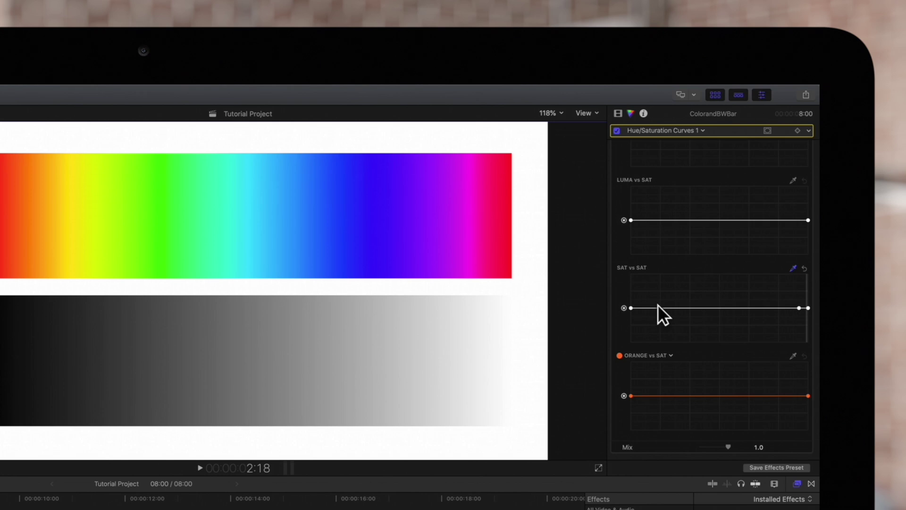
{"action": "left_click", "coordinate": [807, 307]}
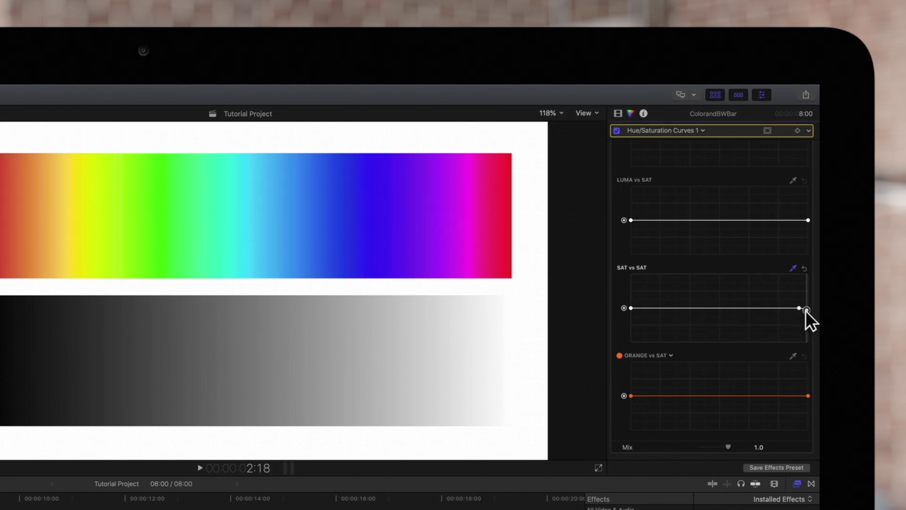
{"action": "mouse_move", "coordinate": [806, 311]}
{"action": "left_mouse_down"}
{"action": "mouse_move", "coordinate": [807, 319]}
{"action": "mouse_move", "coordinate": [807, 290]}
{"action": "mouse_move", "coordinate": [808, 308]}
{"action": "left_mouse_up"}
{"action": "left_click_drag", "start_coordinate": [631, 307], "coordinate": [797, 308]}
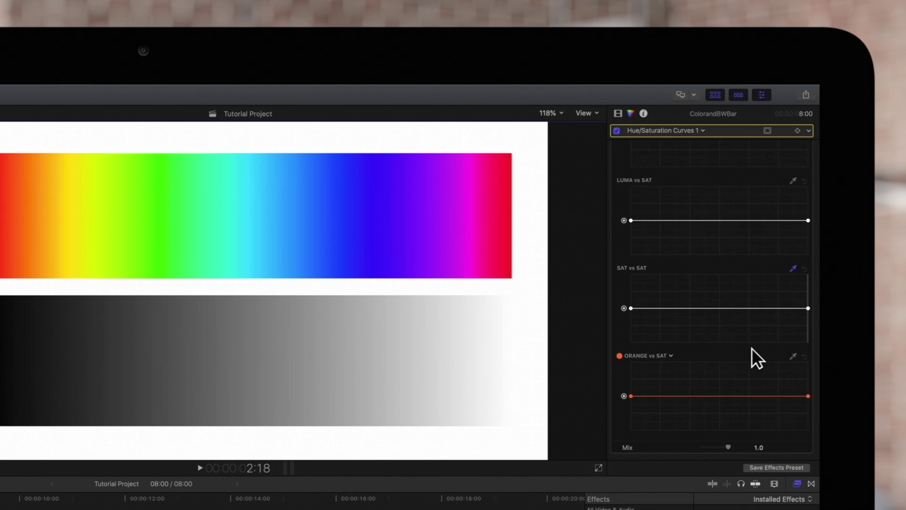
- Retarget ORANGE vs SAT to Lime by sampling yellow-green, then add and adjust lime points
{"action": "left_click", "coordinate": [793, 356]}
{"action": "left_click", "coordinate": [116, 235]}
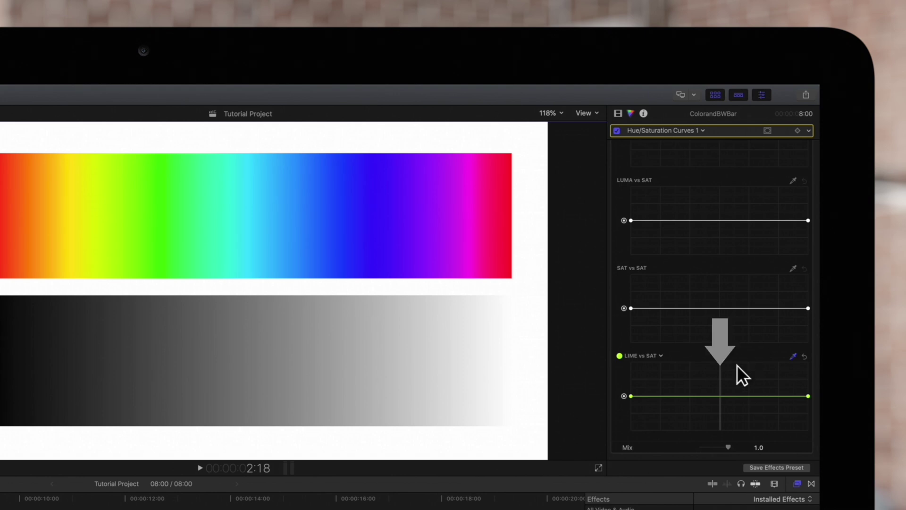
{"action": "left_click", "coordinate": [720, 395]}
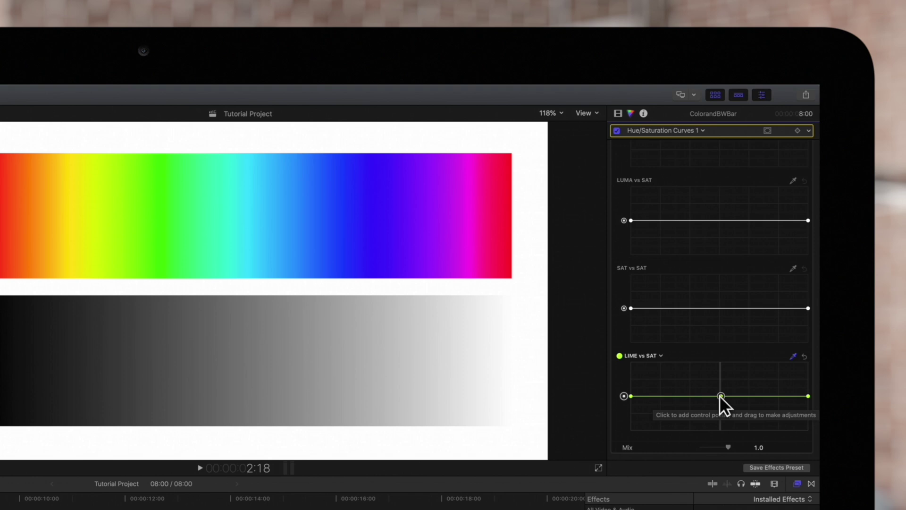
{"action": "mouse_move", "coordinate": [720, 396]}
{"action": "left_mouse_down"}
{"action": "mouse_move", "coordinate": [720, 368]}
{"action": "mouse_move", "coordinate": [719, 425]}
{"action": "mouse_move", "coordinate": [719, 395]}
{"action": "left_mouse_up"}
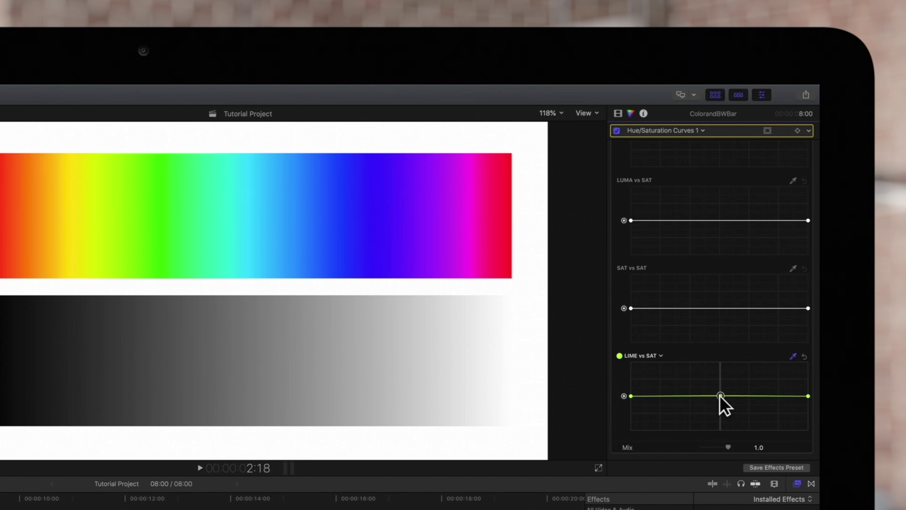
{"action": "left_click", "coordinate": [679, 396]}
{"action": "mouse_move", "coordinate": [721, 395]}
{"action": "left_mouse_down"}
{"action": "mouse_move", "coordinate": [721, 371]}
{"action": "mouse_move", "coordinate": [718, 420]}
{"action": "mouse_move", "coordinate": [723, 396]}
{"action": "left_mouse_up"}
- Rotate the targeted hue to orange, toward red, then back to lime
{"action": "mouse_move", "coordinate": [652, 364]}
{"action": "left_click_drag", "start_coordinate": [619, 386], "coordinate": [631, 370]}
{"action": "mouse_move", "coordinate": [723, 396]}
{"action": "left_mouse_down"}
{"action": "mouse_move", "coordinate": [724, 416]}
{"action": "mouse_move", "coordinate": [723, 395]}
{"action": "left_mouse_up"}
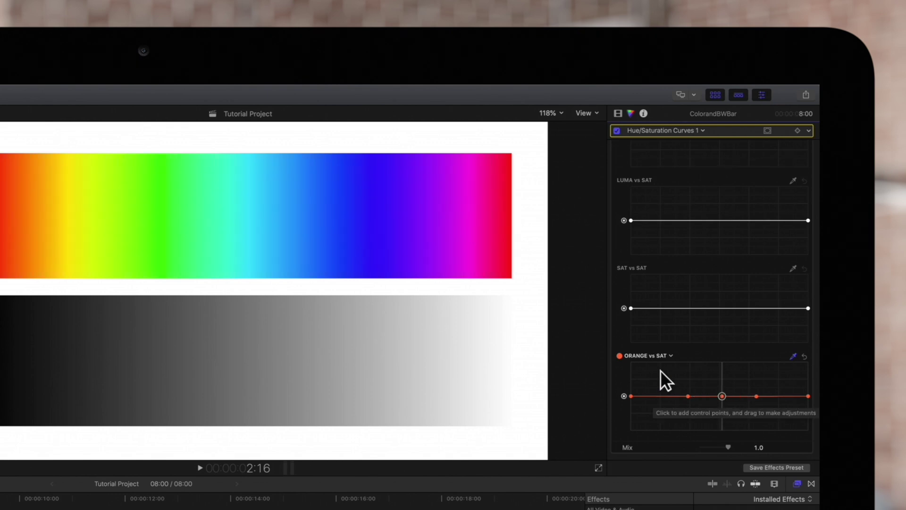
{"action": "mouse_move", "coordinate": [647, 364]}
{"action": "left_click_drag", "start_coordinate": [627, 367], "coordinate": [620, 391]}
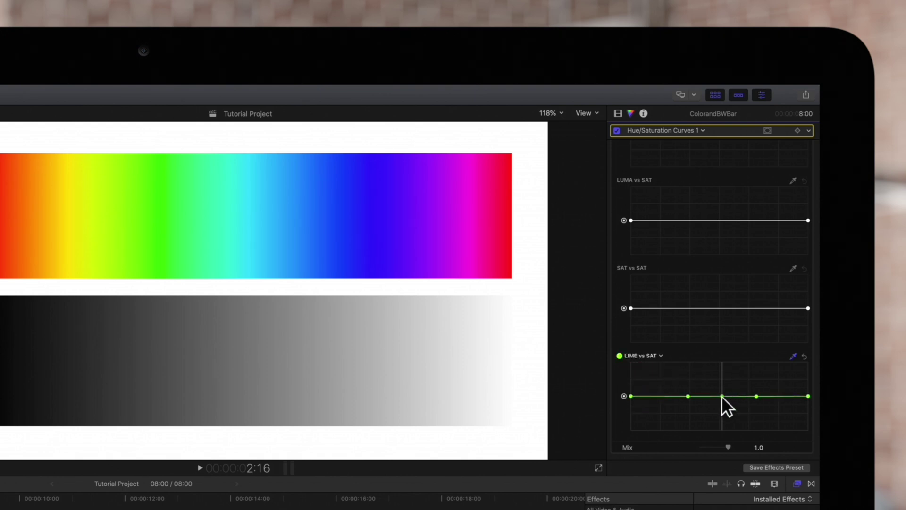
{"action": "left_click_drag", "start_coordinate": [721, 396], "coordinate": [719, 395]}
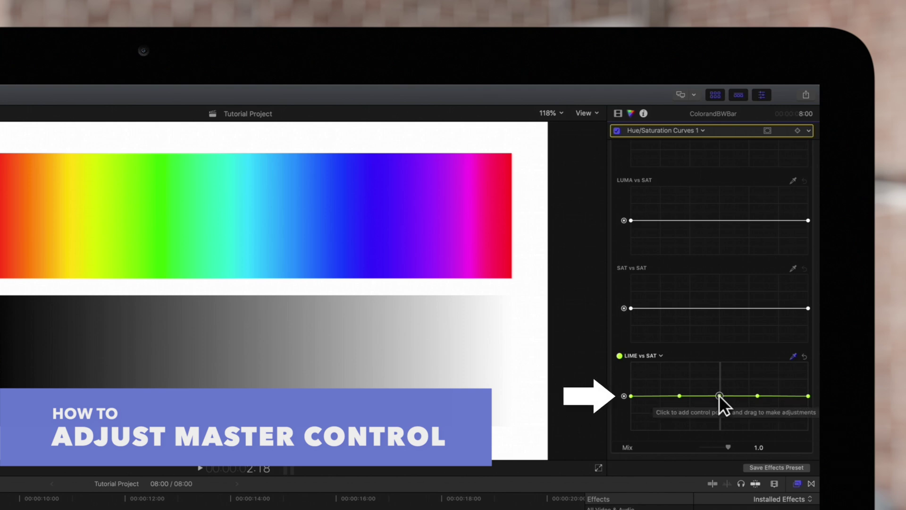
{"action": "mouse_move", "coordinate": [624, 395]}
{"action": "left_mouse_down"}
{"action": "mouse_move", "coordinate": [624, 369]}
{"action": "mouse_move", "coordinate": [617, 413]}
{"action": "mouse_move", "coordinate": [620, 396]}
{"action": "left_mouse_up"}
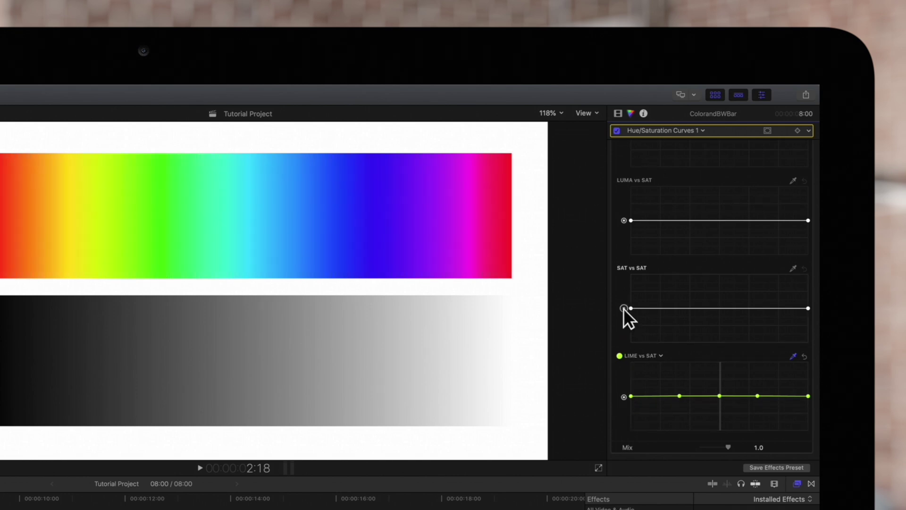
{"action": "mouse_move", "coordinate": [624, 307]}
{"action": "left_mouse_down"}
{"action": "mouse_move", "coordinate": [622, 336]}
{"action": "mouse_move", "coordinate": [621, 308]}
{"action": "left_mouse_up"}
{"action": "key", "text": "alt"}
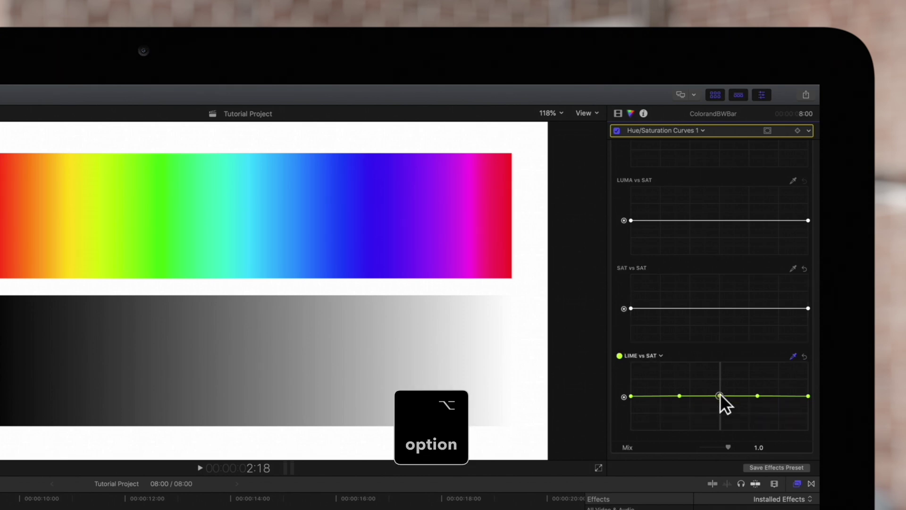
{"action": "left_click_drag", "start_coordinate": [720, 372], "coordinate": [727, 400]}
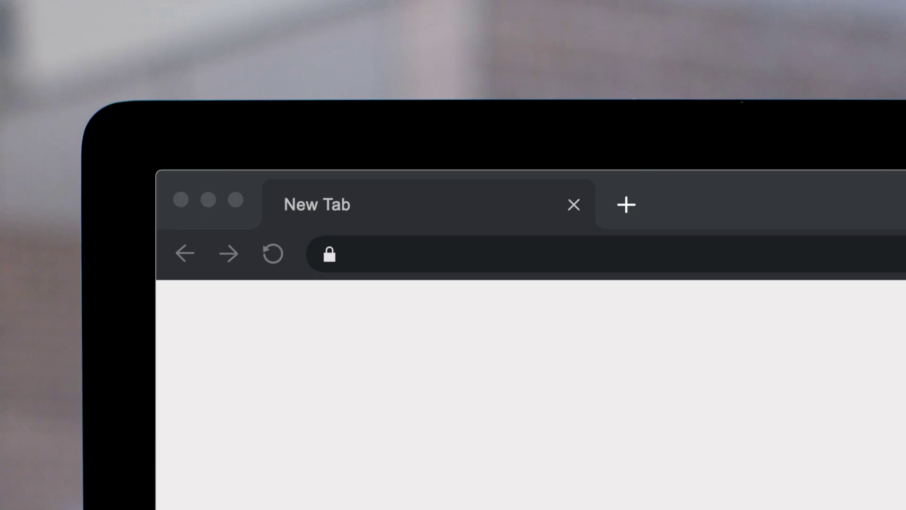
{"action": "type", "text": "pixelfilmstudios.com"}
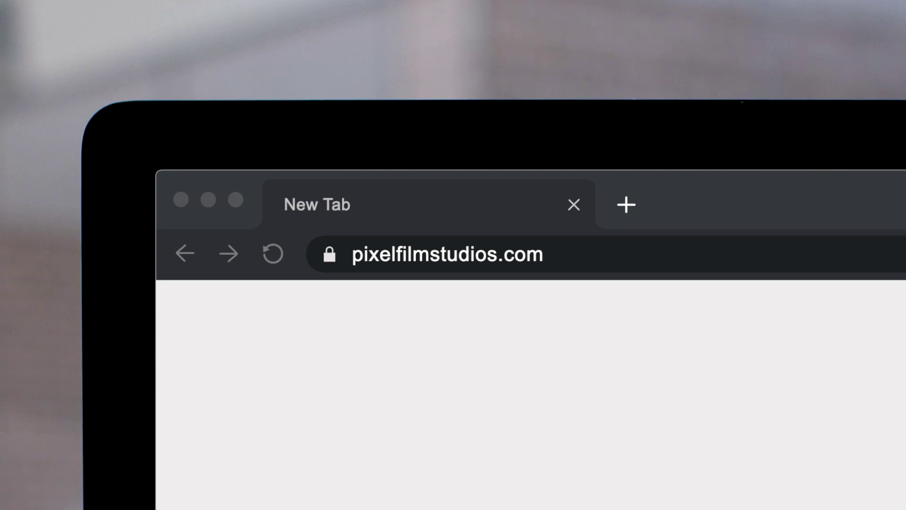
- Load pixelfilmstudios.com and scroll through its Final Cut Pro X plugin product grid
{"action": "key", "text": "Return"}
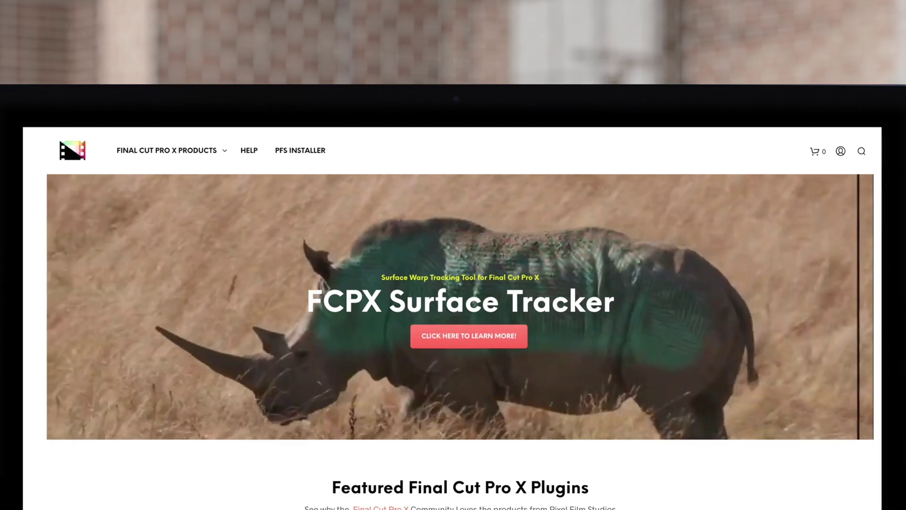
{"action": "scroll", "coordinate": [453, 307], "scroll_direction": "down", "scroll_amount": 5}
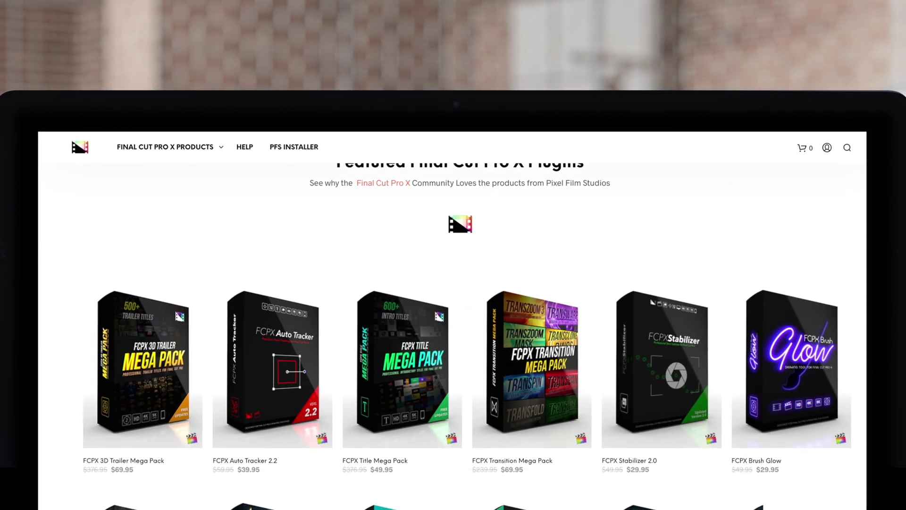
{"action": "scroll", "coordinate": [454, 307], "scroll_direction": "down", "scroll_amount": 3}
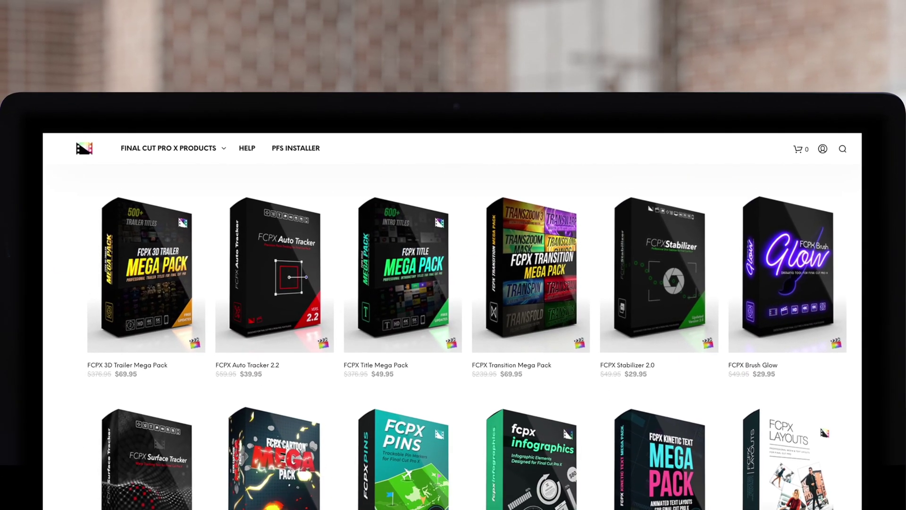
{"action": "scroll", "coordinate": [453, 307], "scroll_direction": "down", "scroll_amount": 8}
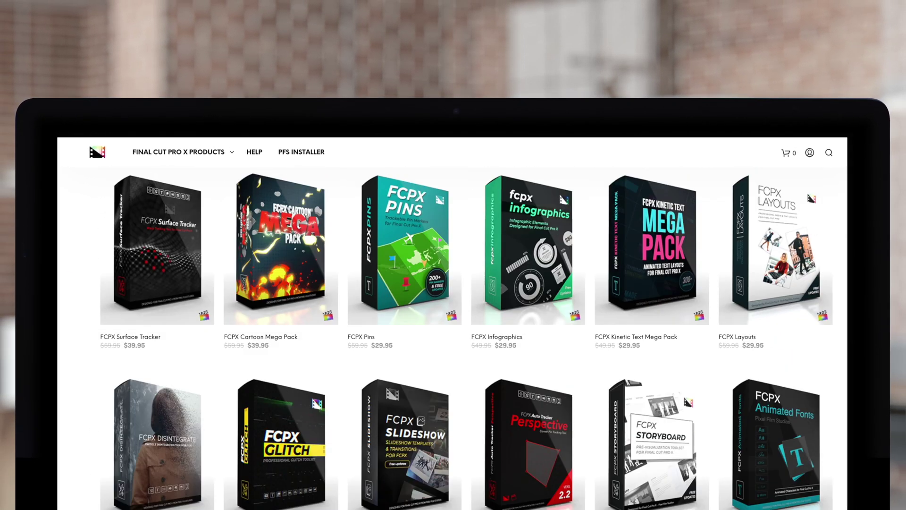